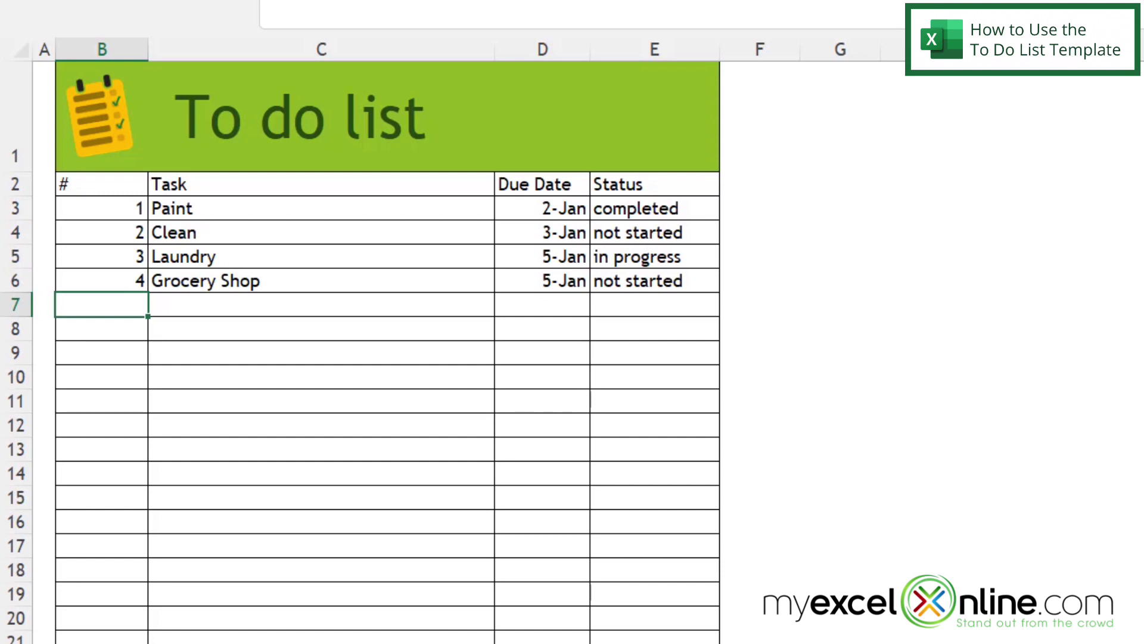
Number rows B7:B10 as 5, 6, 7 and 8, returning to task 5's name cell
text(5 6 7 8)
key(Tab)
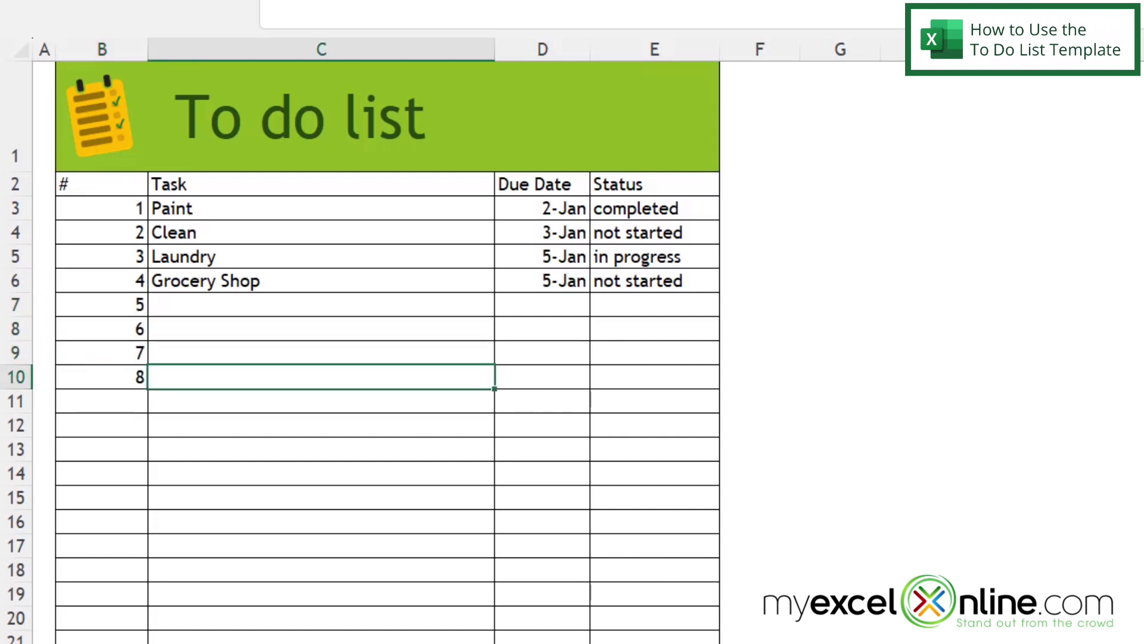
key(Up)
key(Up)
key(Up)
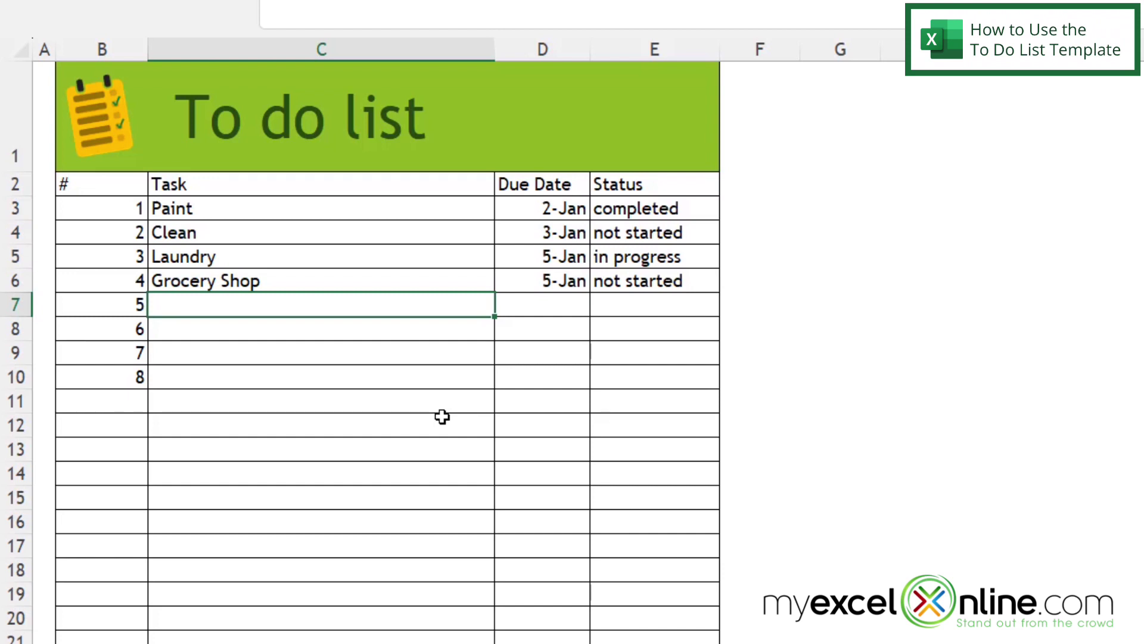
Enter task 5 as Return packages, due 2-Jan, status not started
text(Return)
text( packages)
key(Tab)
text(1/2)
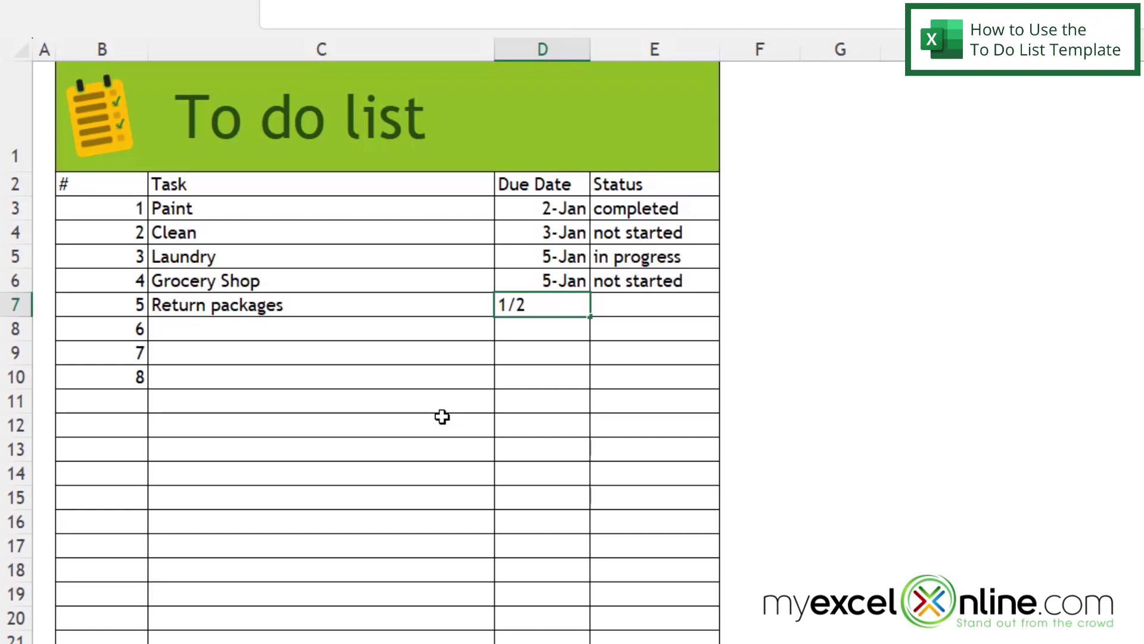
key(Tab)
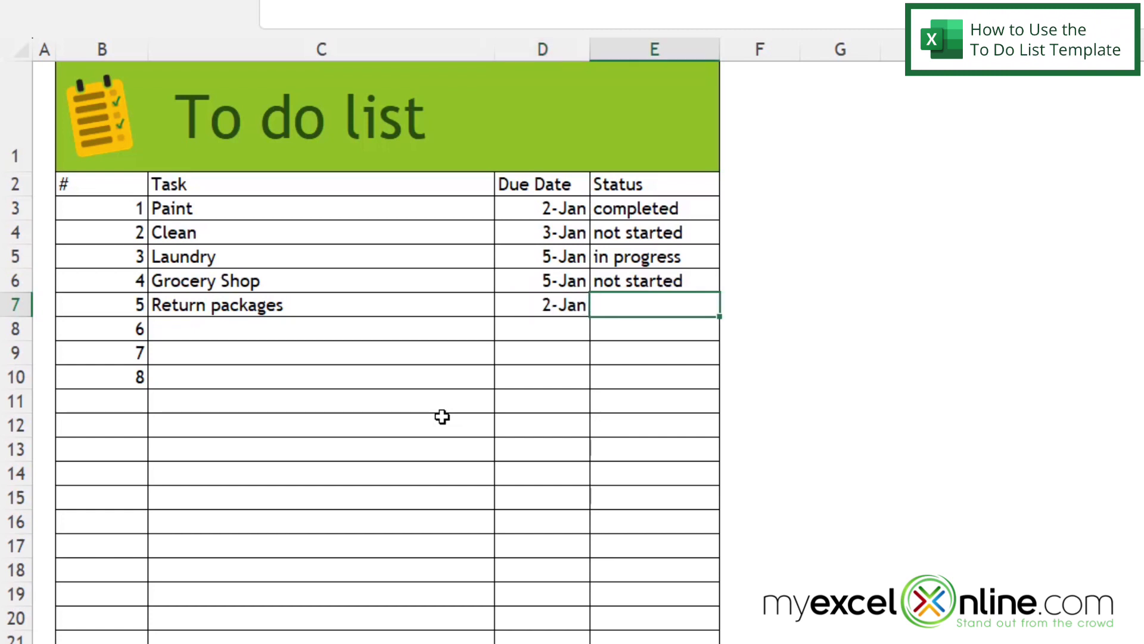
text(not started)
key(Return)
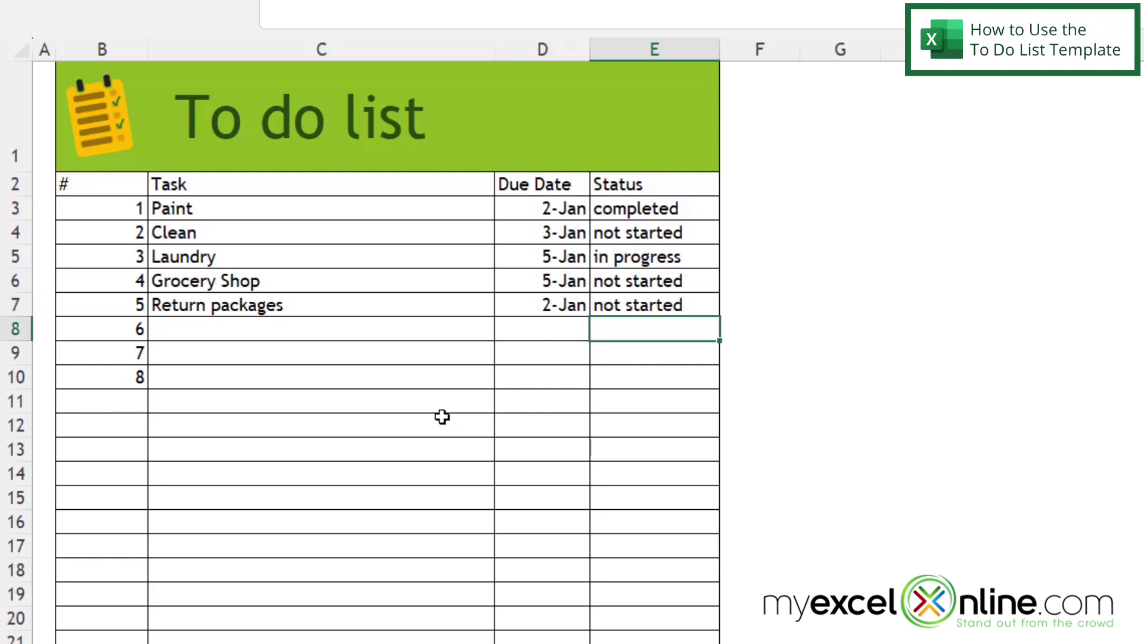
Enter task 6 as Change oil with due date 5-Jan
key(Left)
key(Left)
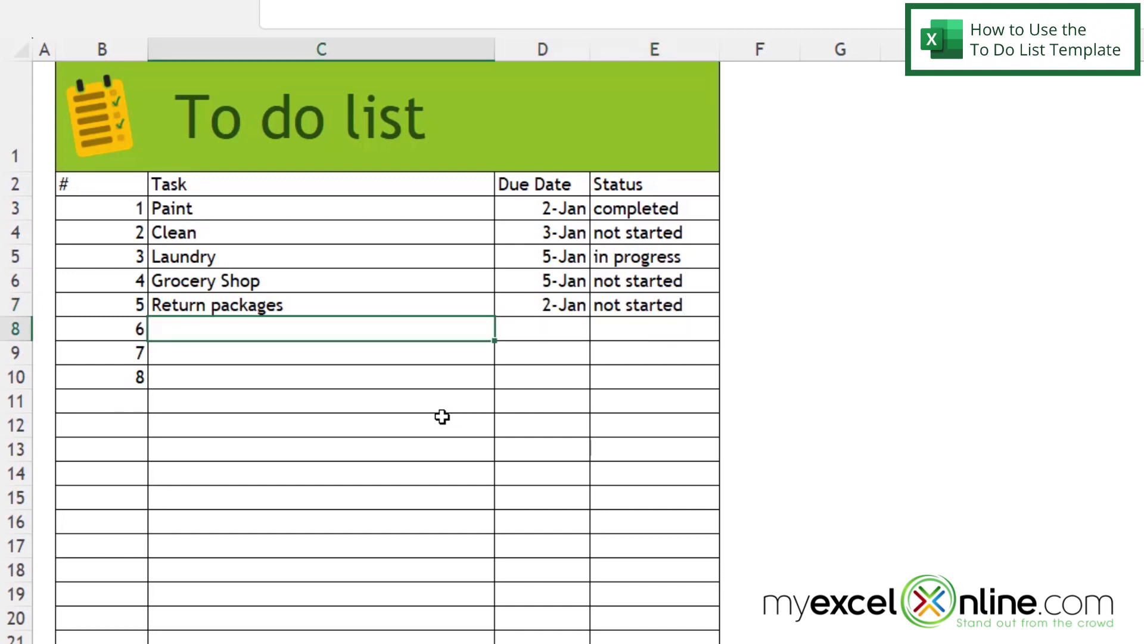
text(Change oil)
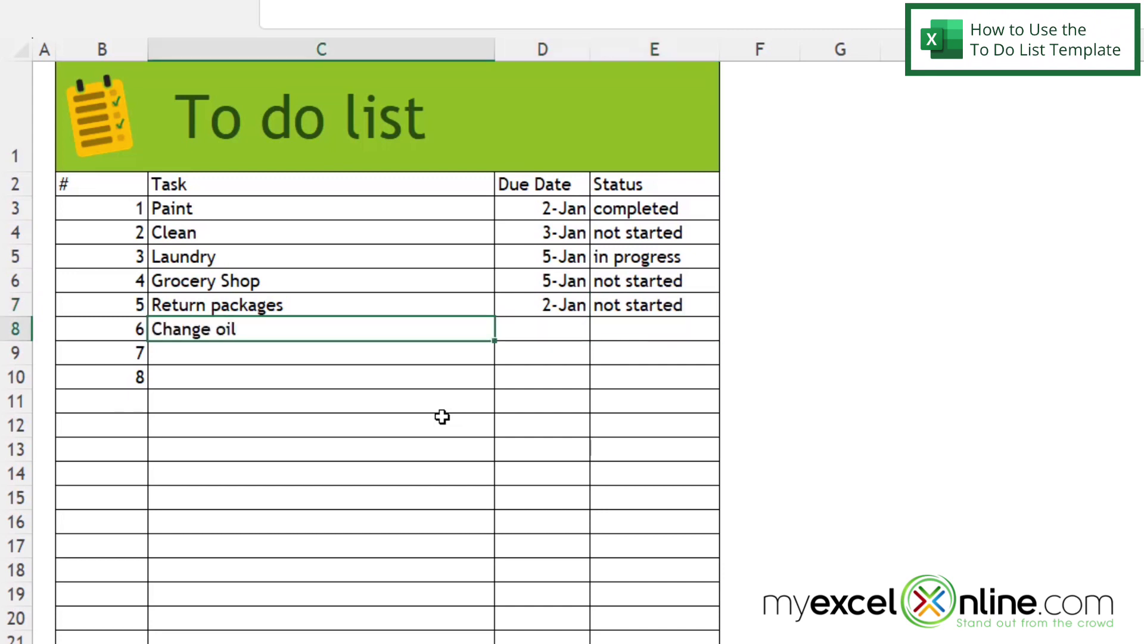
key(Tab)
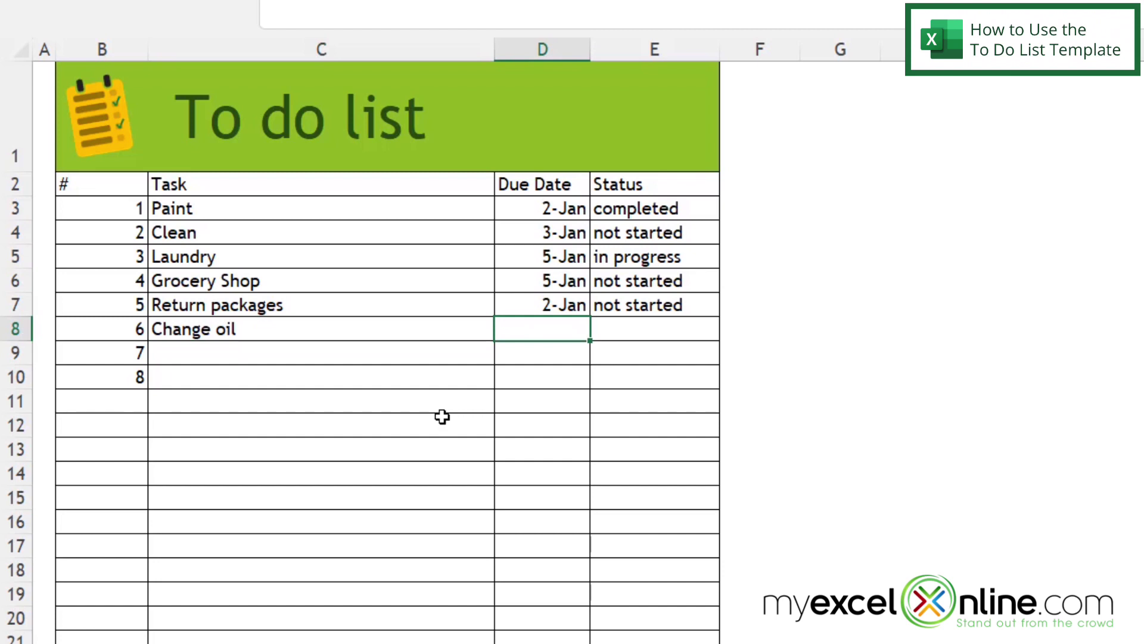
text(1/5)
key(Tab)
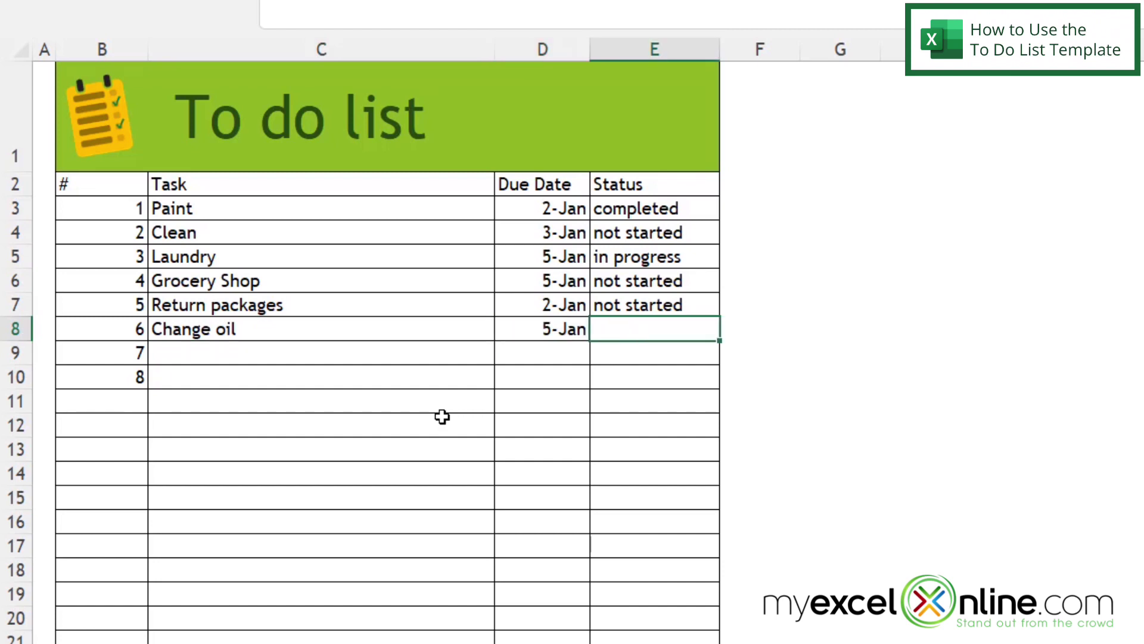
Mark Change oil not started and add Cook dinner, due 1-Jan, in progress
text(not started)
key(Return)
key(Left)
key(Left)
text(Cook dinner)
key(Tab)
text(1/1)
key(Tab)
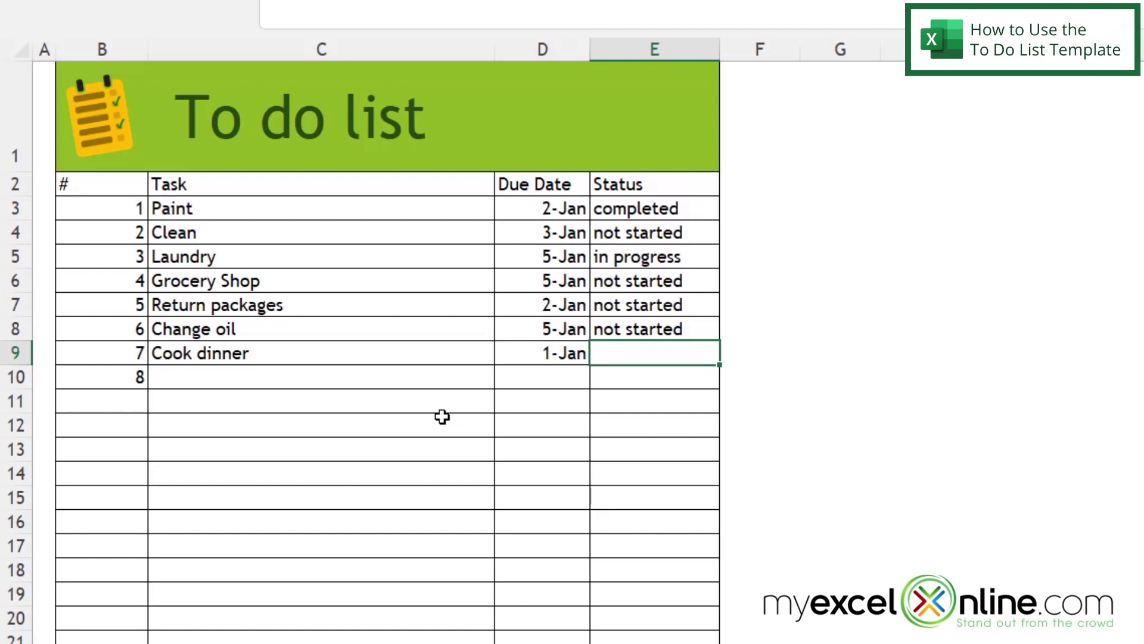
text(in progress)
key(Return)
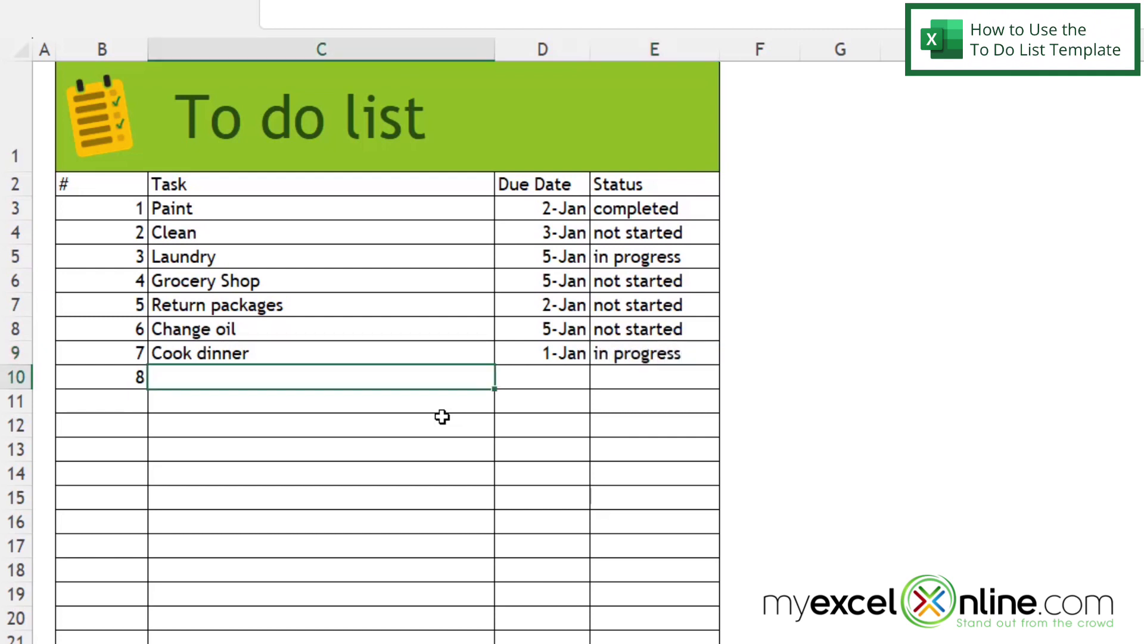
Enter task 8 as Read book with due date 1-Jan
text(Read book)
key(Tab)
text(1/1)
key(Tab)
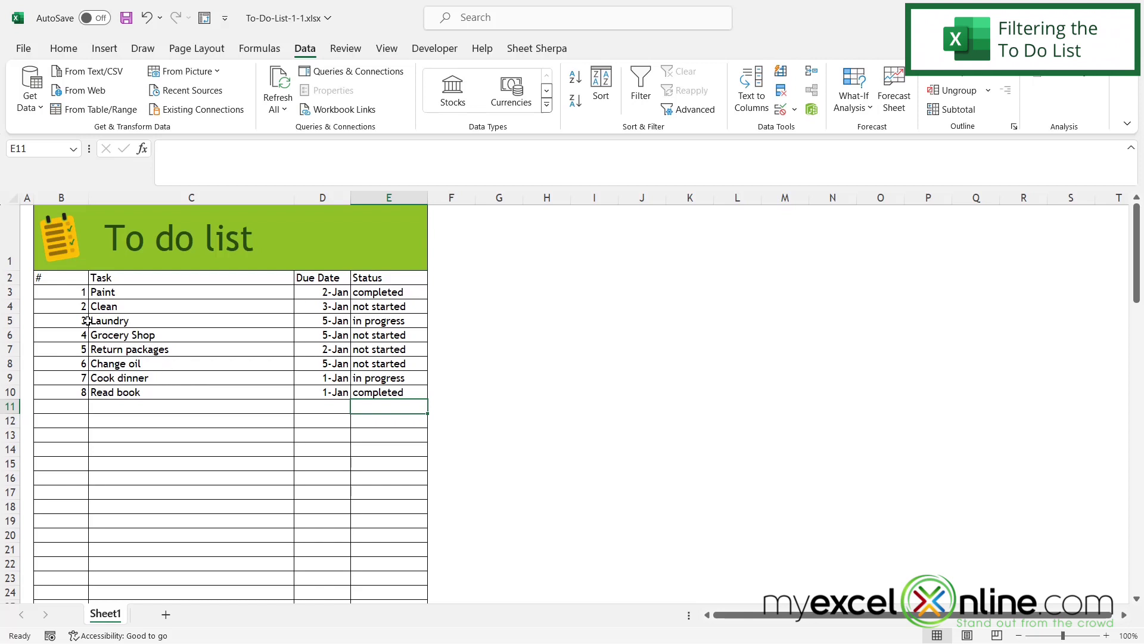
Turn on filter arrows for the list headers and sort Due Date newest to oldest
click(59, 280)
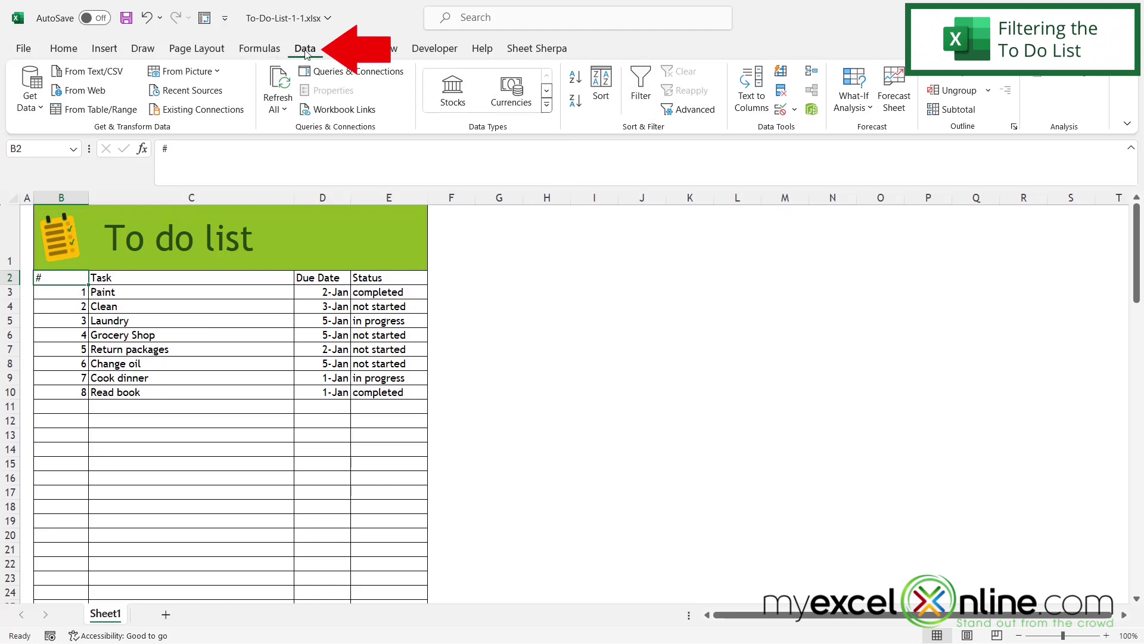
click(647, 88)
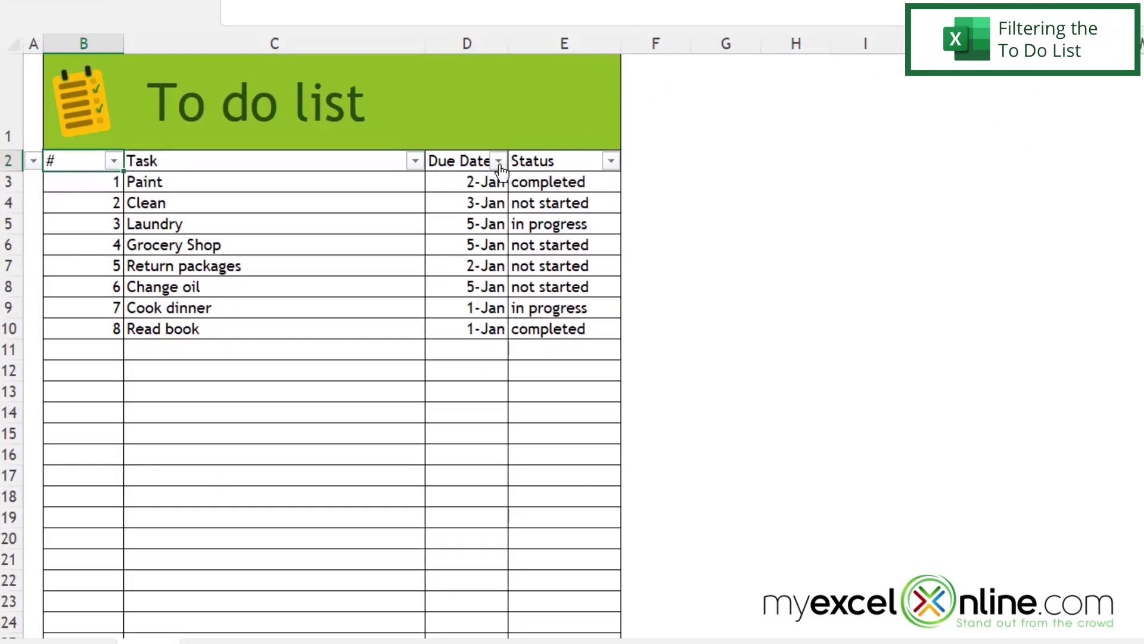
click(498, 162)
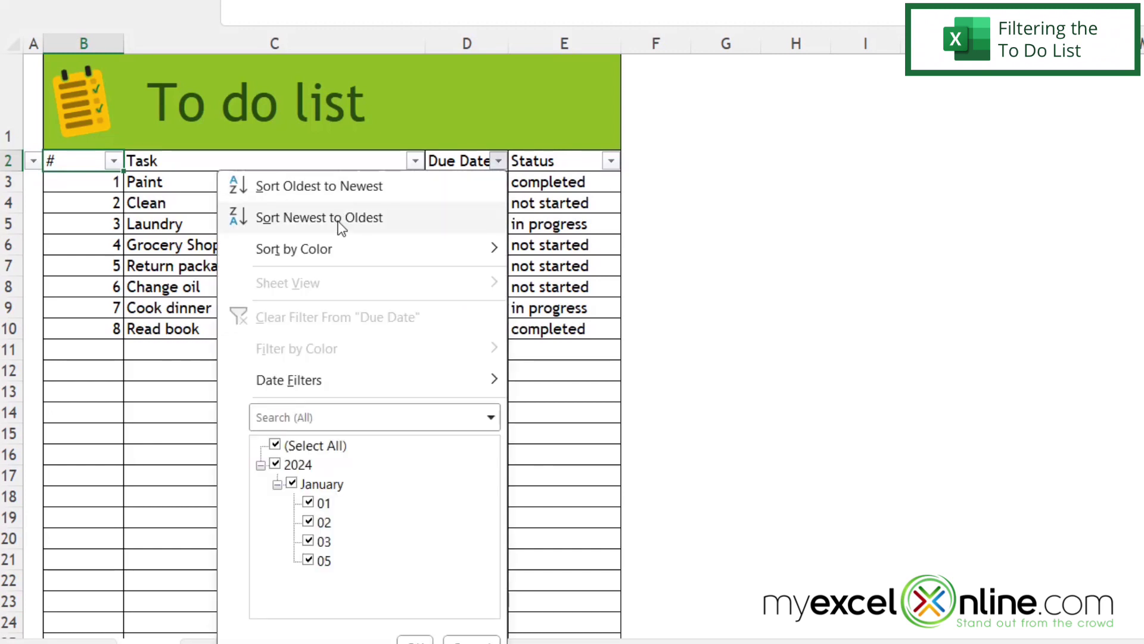
click(341, 220)
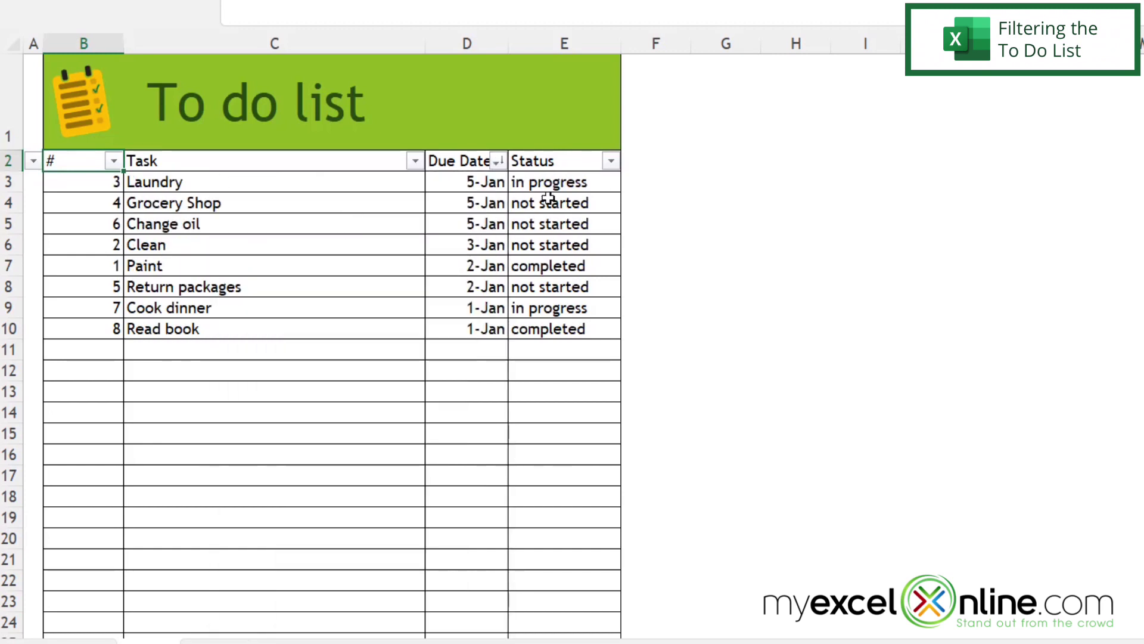
click(611, 164)
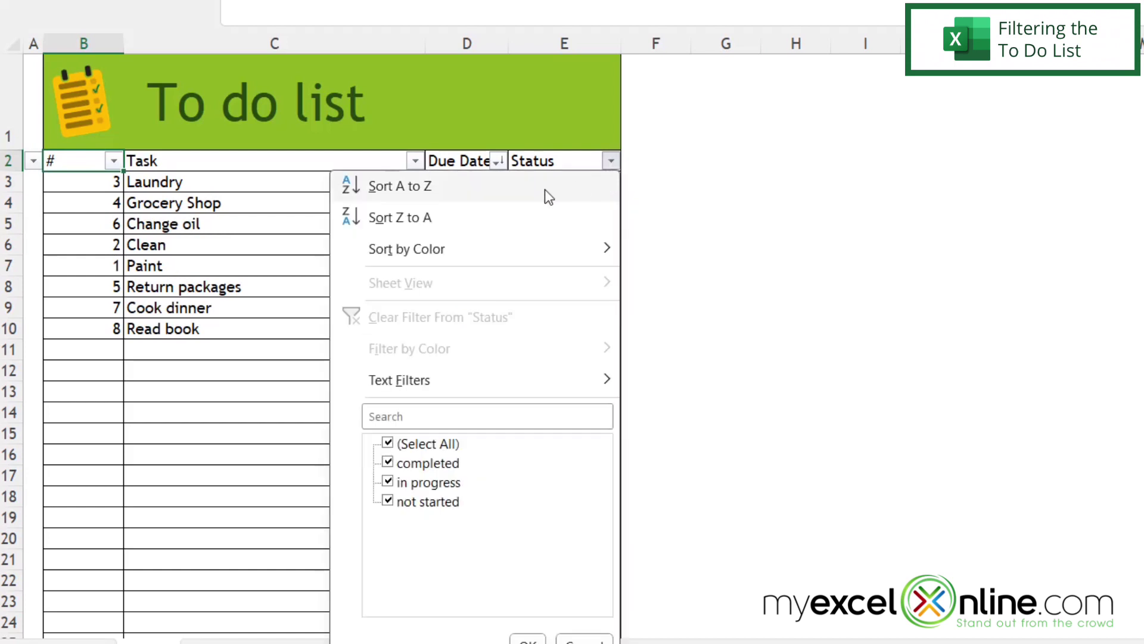
click(388, 444)
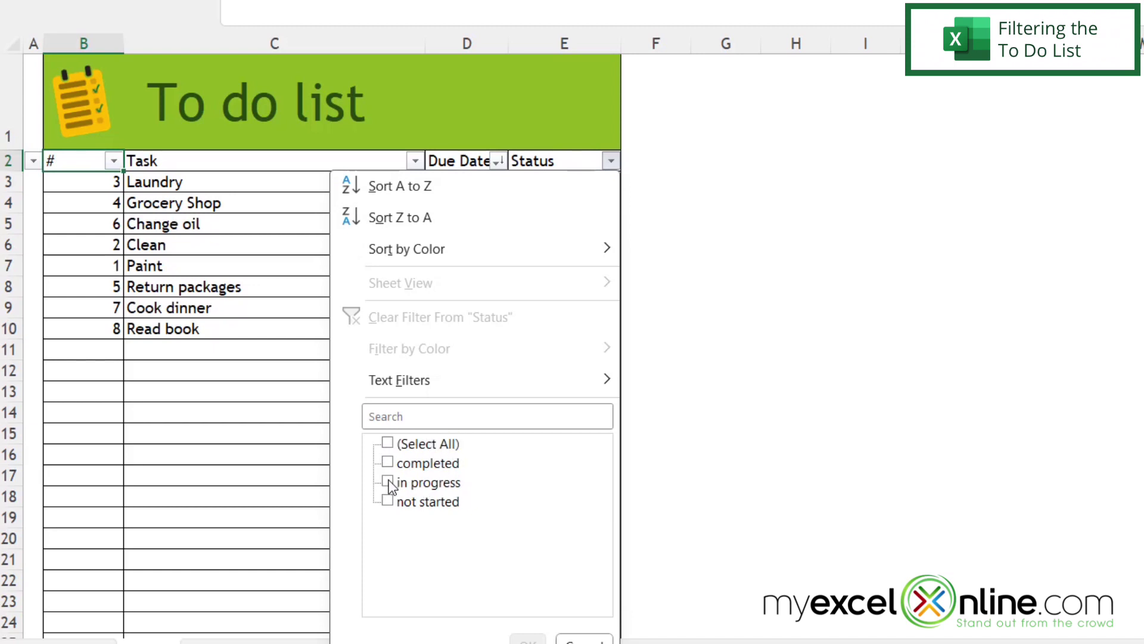
click(388, 482)
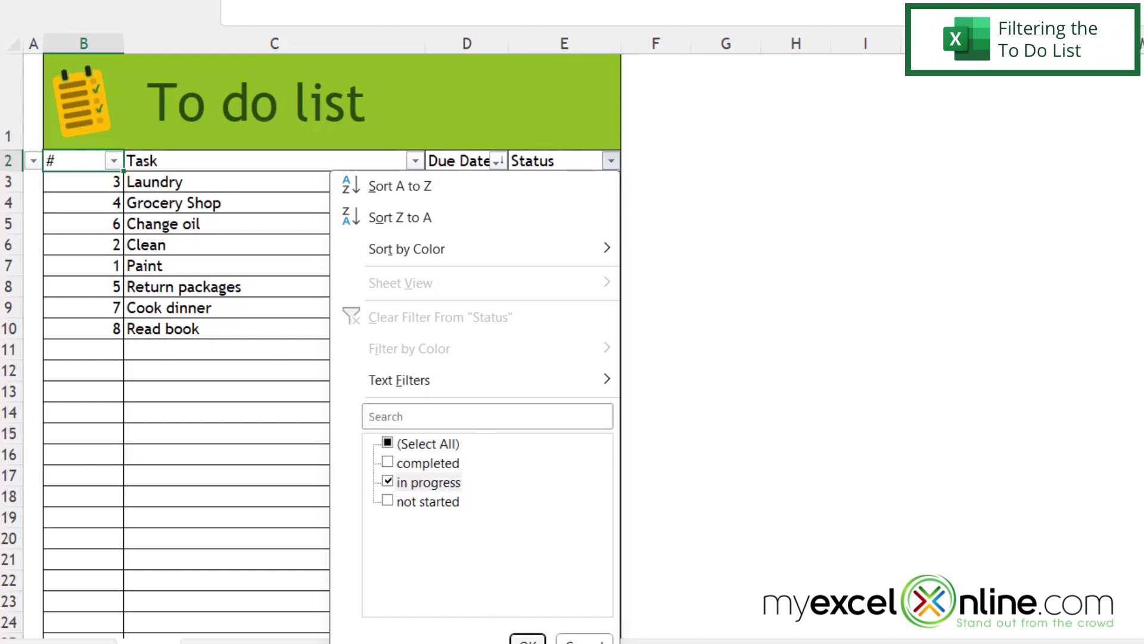
click(527, 640)
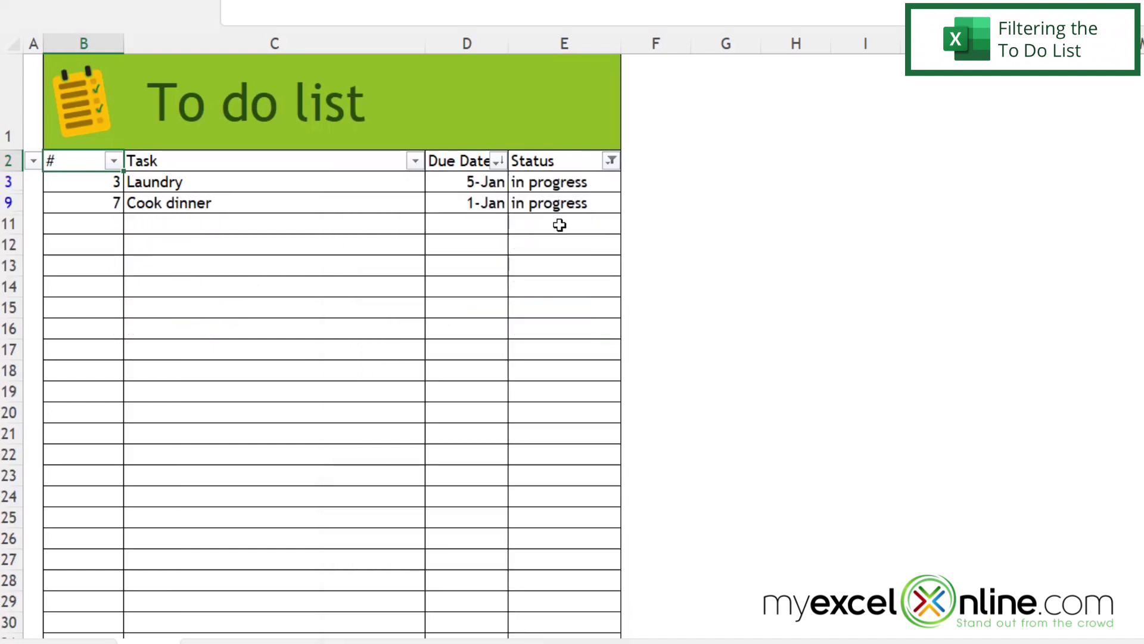
click(611, 160)
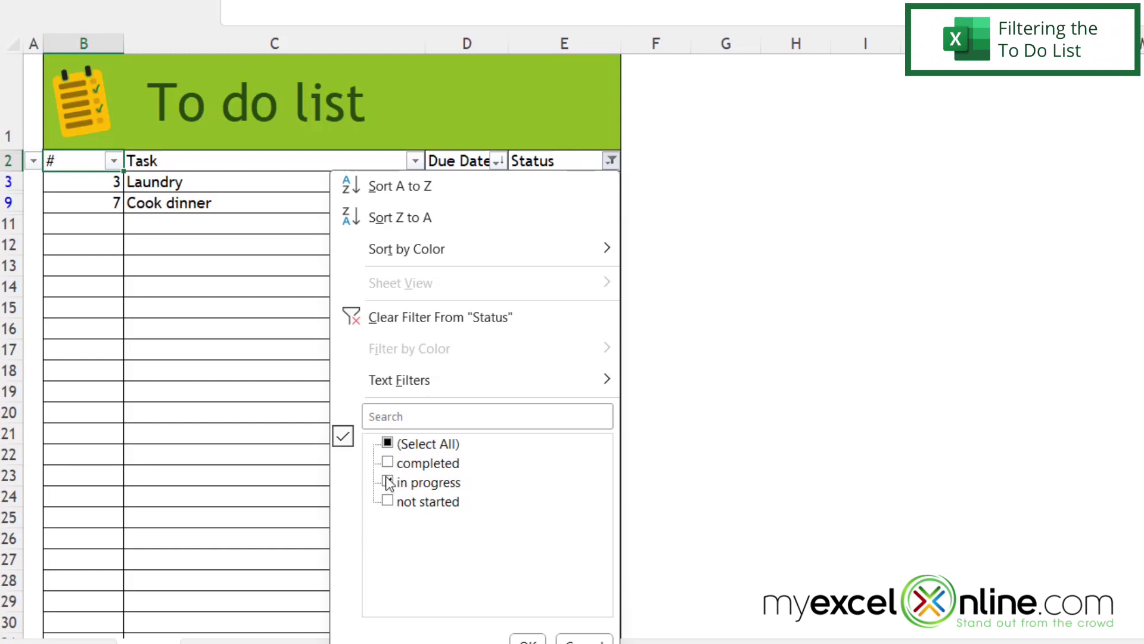
click(387, 504)
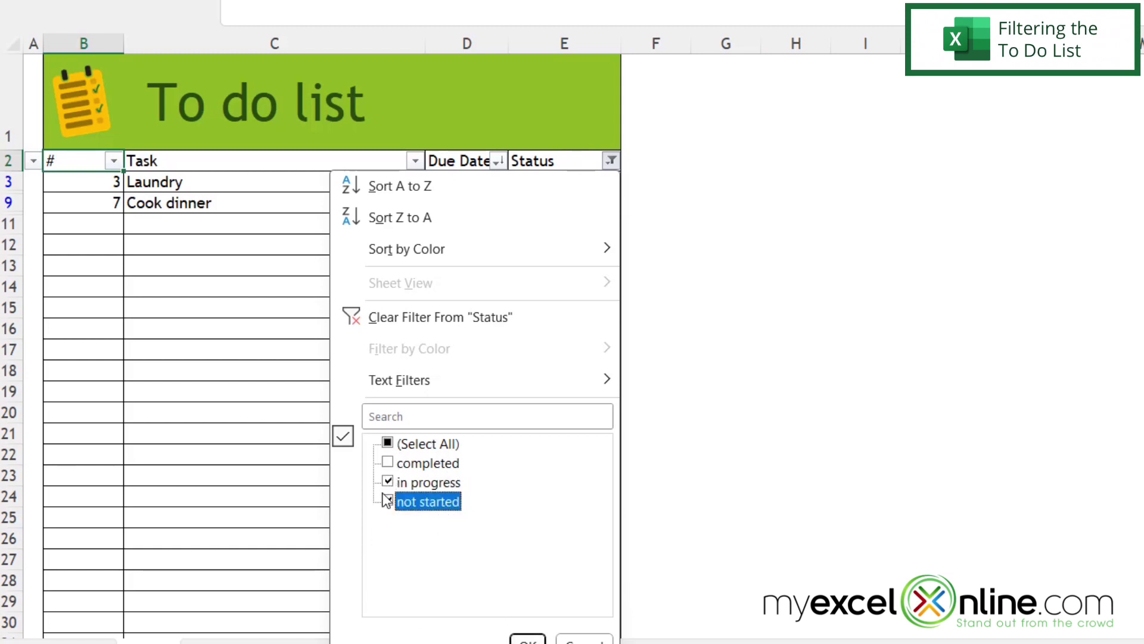
click(527, 640)
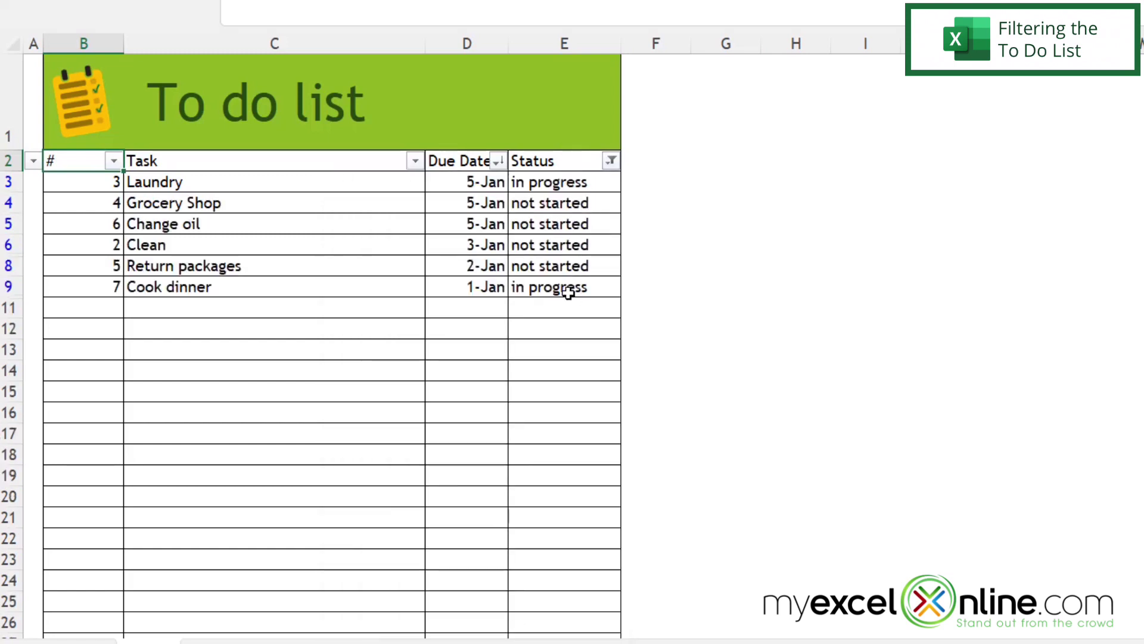
click(611, 161)
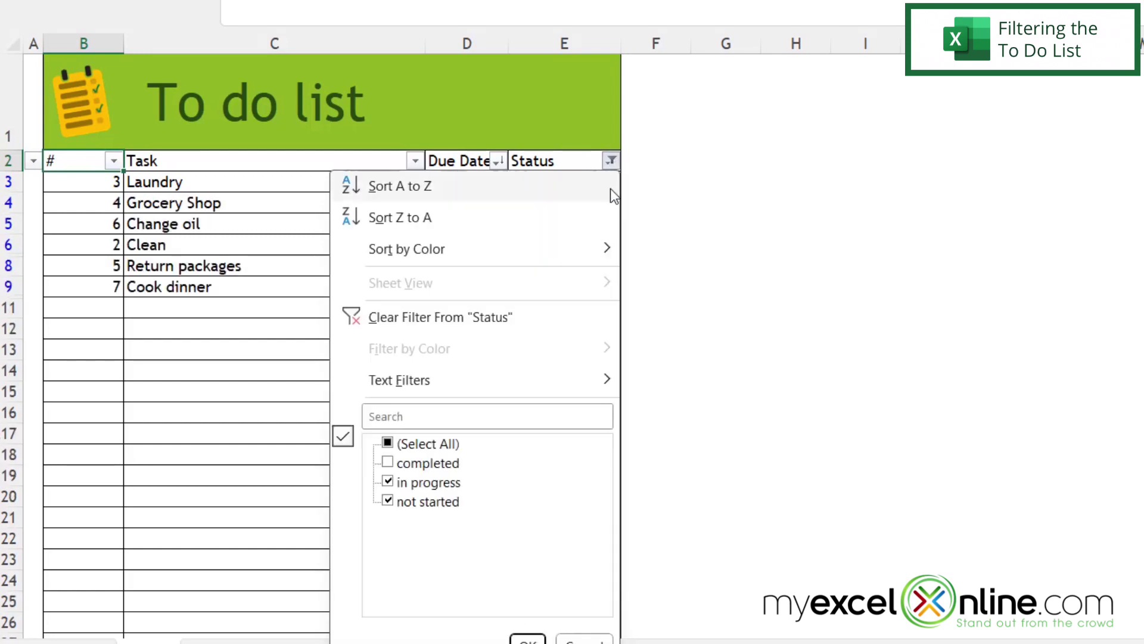
click(388, 442)
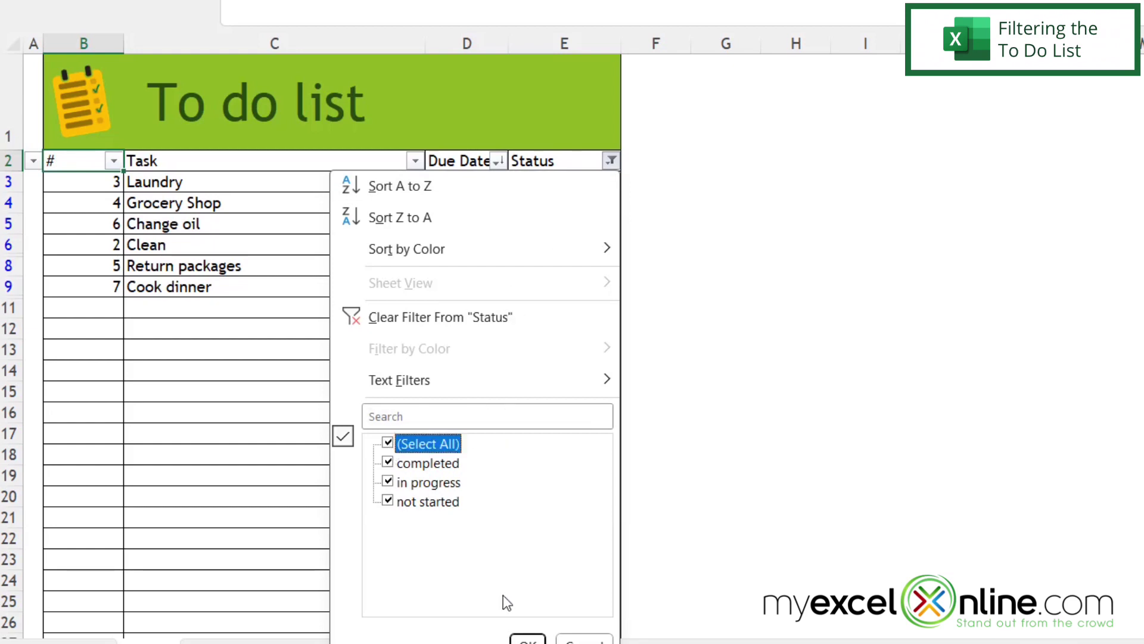
click(528, 640)
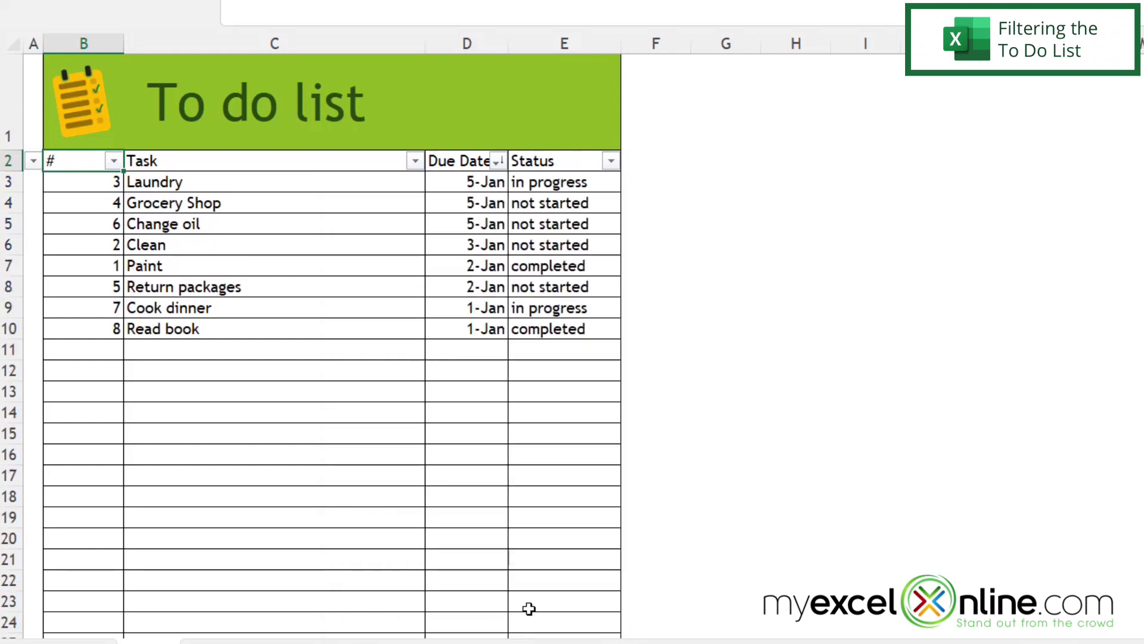